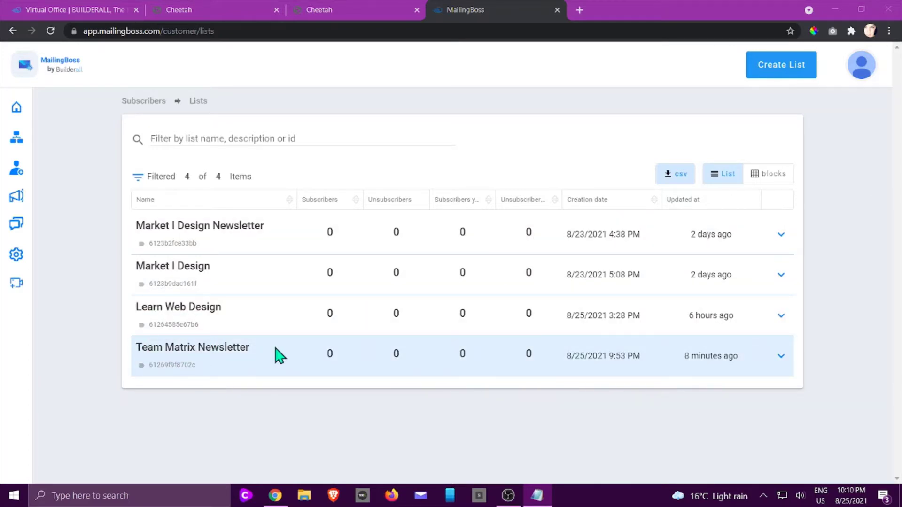
# Step: Return to the Cheetah editor and browse the Email Marketing Form templates in the Elements panel
pyautogui.click(370, 8)
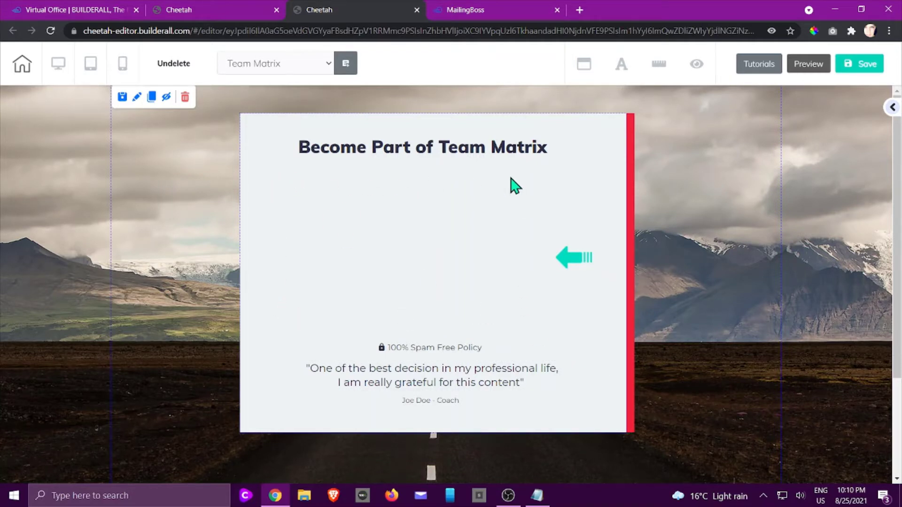
pyautogui.click(893, 108)
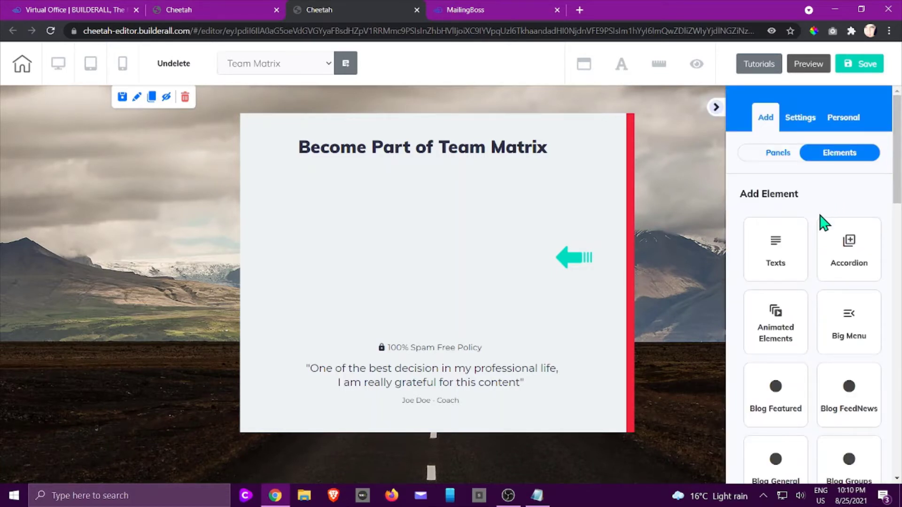
pyautogui.scroll(-6, 823, 223)
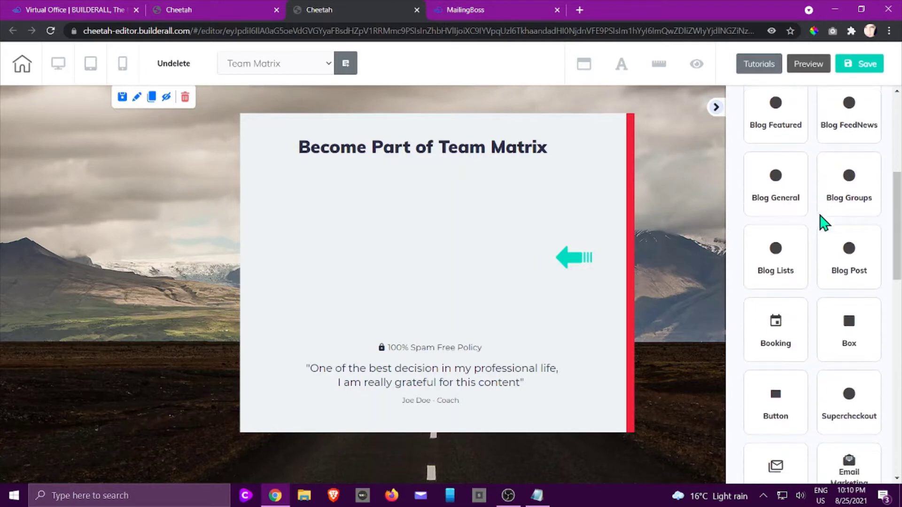
pyautogui.scroll(-4, 823, 223)
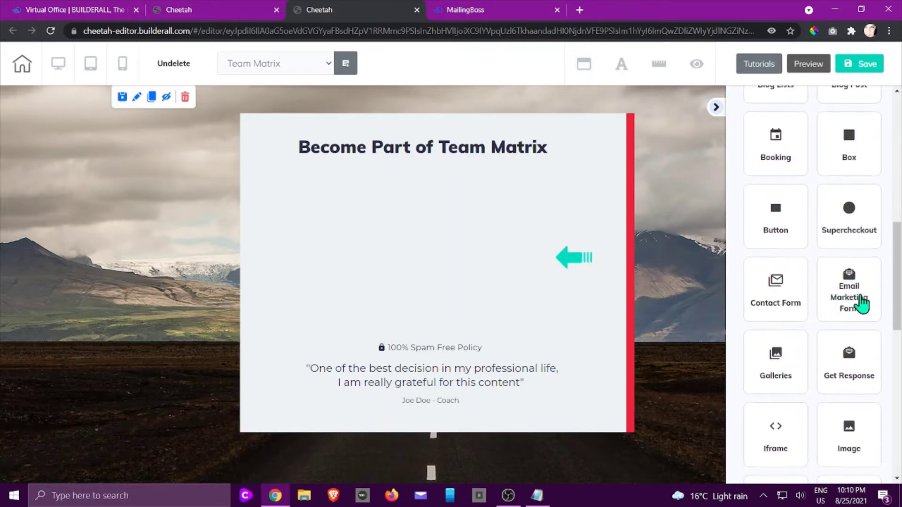
pyautogui.click(862, 297)
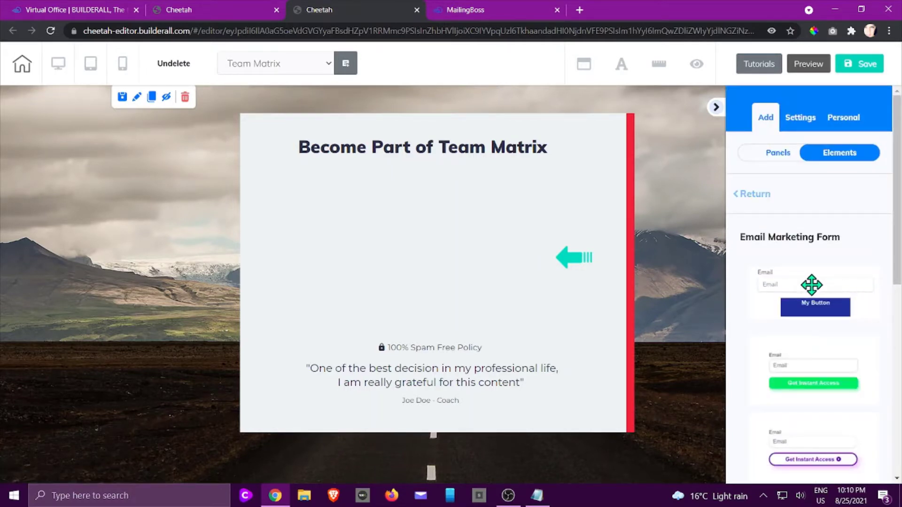
pyautogui.scroll(-2, 812, 285)
pyautogui.scroll(-3, 805, 187)
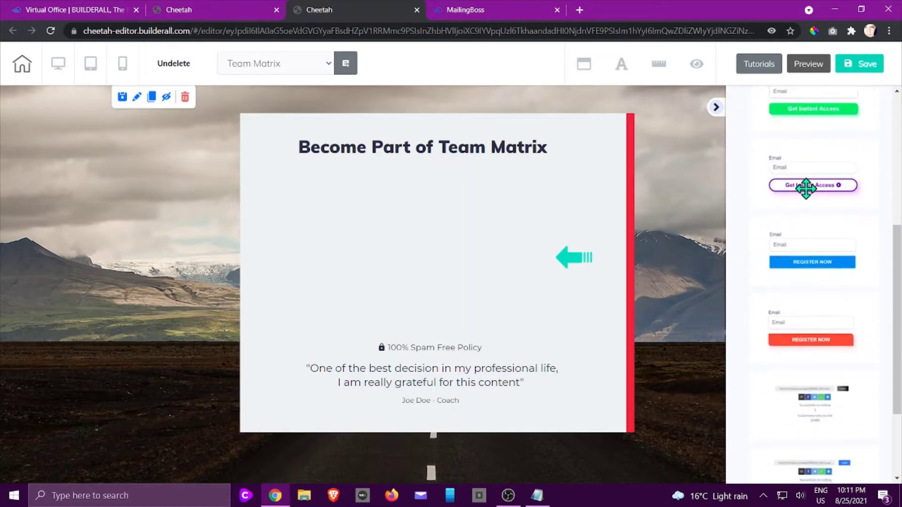
pyautogui.scroll(-3, 806, 188)
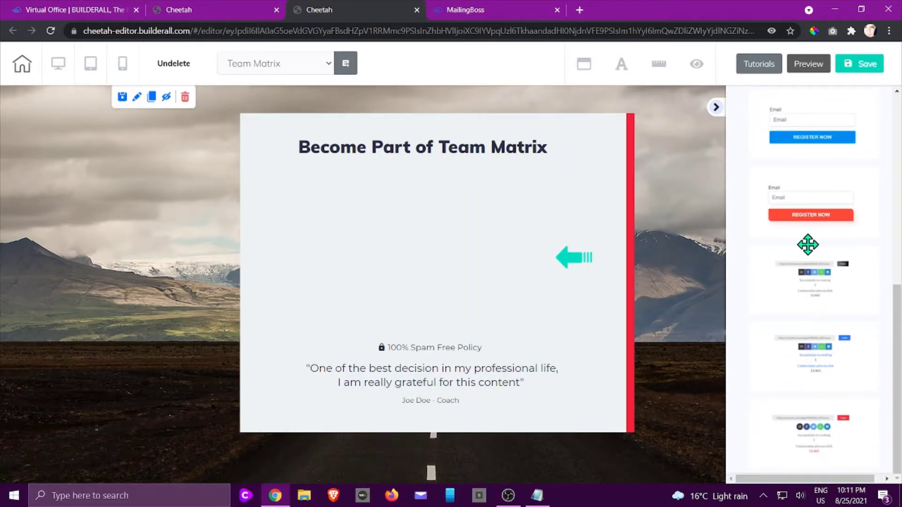
pyautogui.scroll(5, 811, 432)
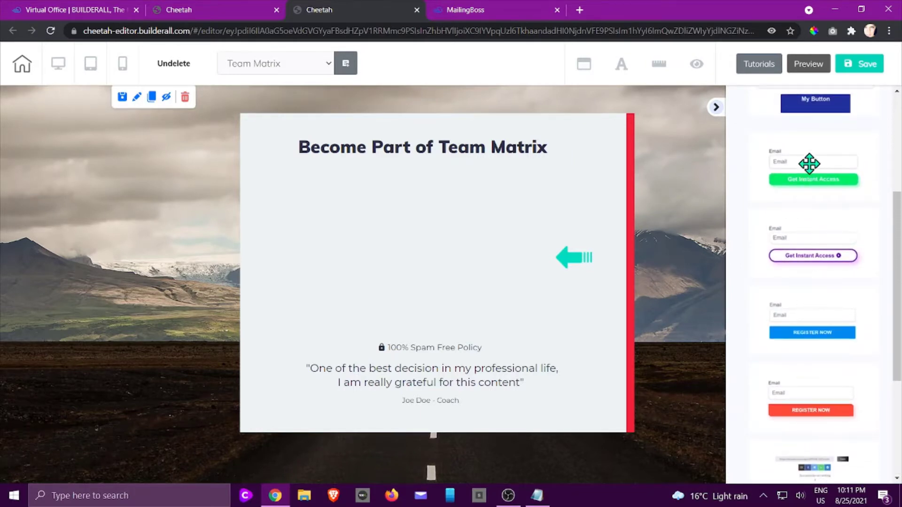
# Step: Drop the blue REGISTER NOW form into the box and connect it to Default Form / Team Matrix Newsletter
pyautogui.moveTo(800, 316); pyautogui.dragTo(413, 234)
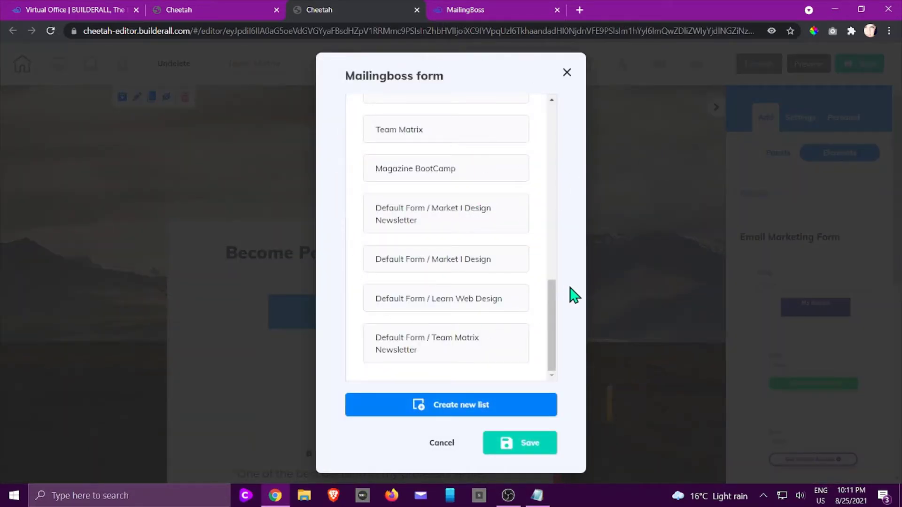
pyautogui.moveTo(554, 308)
pyautogui.mouseDown()
pyautogui.moveTo(542, 182)
pyautogui.moveTo(542, 316)
pyautogui.mouseUp()
pyautogui.moveTo(441, 350); pyautogui.dragTo(399, 341)
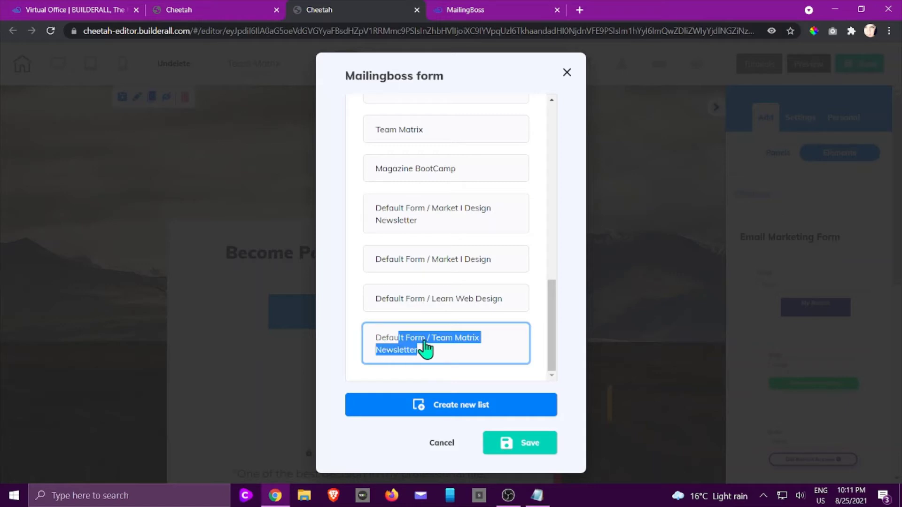
pyautogui.click(471, 347)
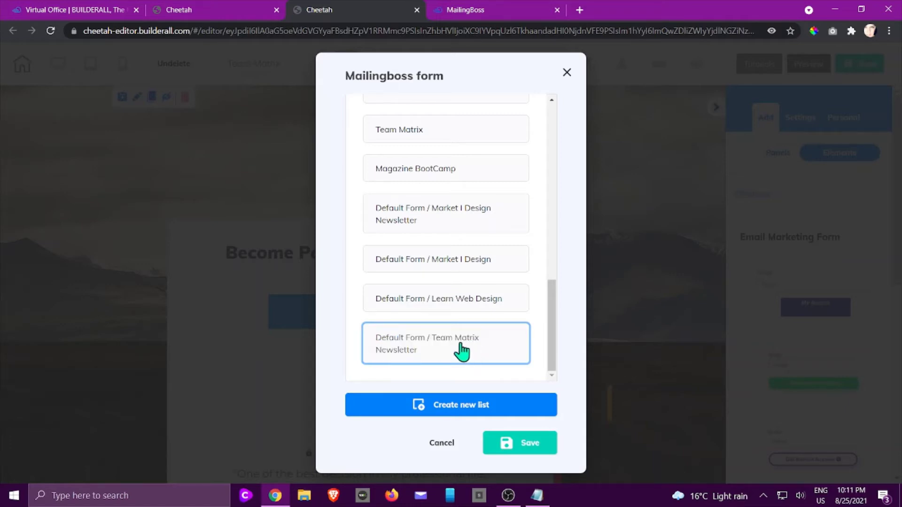
pyautogui.click(519, 443)
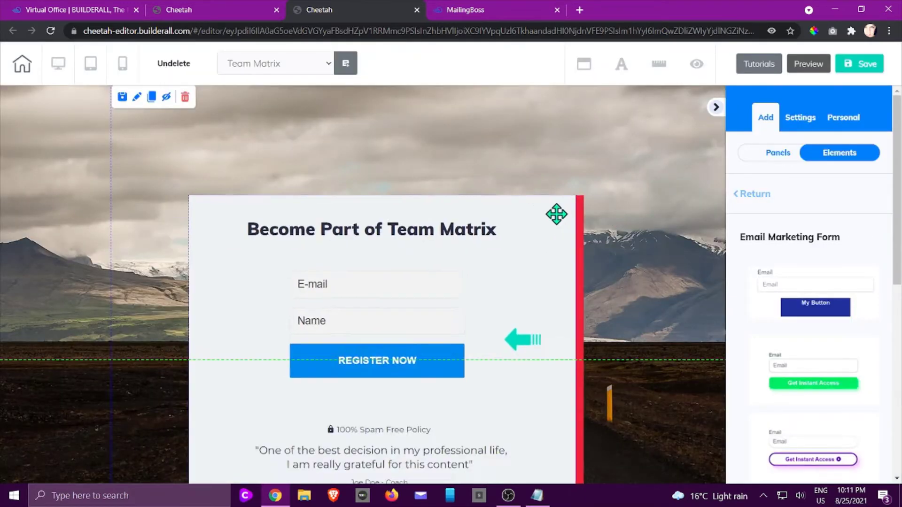
# Step: Move the signup box back up the page and open the MailingBoss form's settings
pyautogui.moveTo(557, 214); pyautogui.dragTo(608, 151)
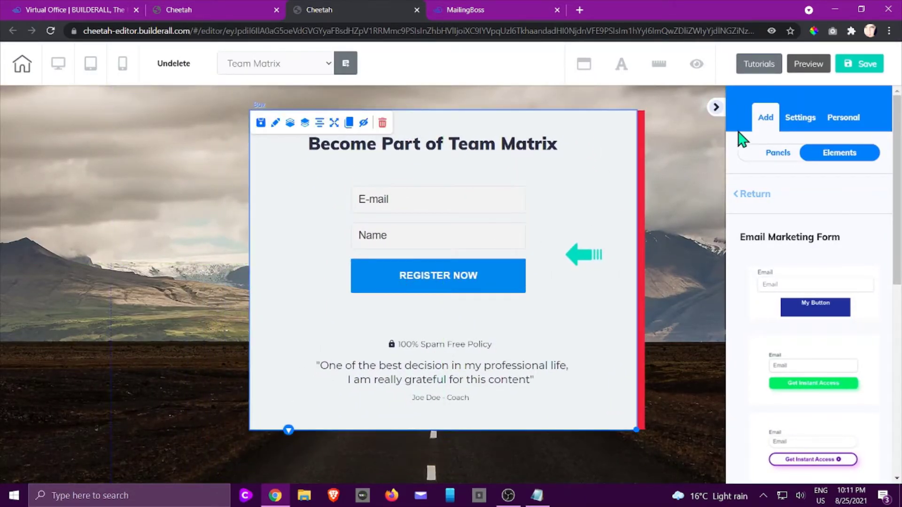
pyautogui.click(715, 108)
pyautogui.click(439, 221)
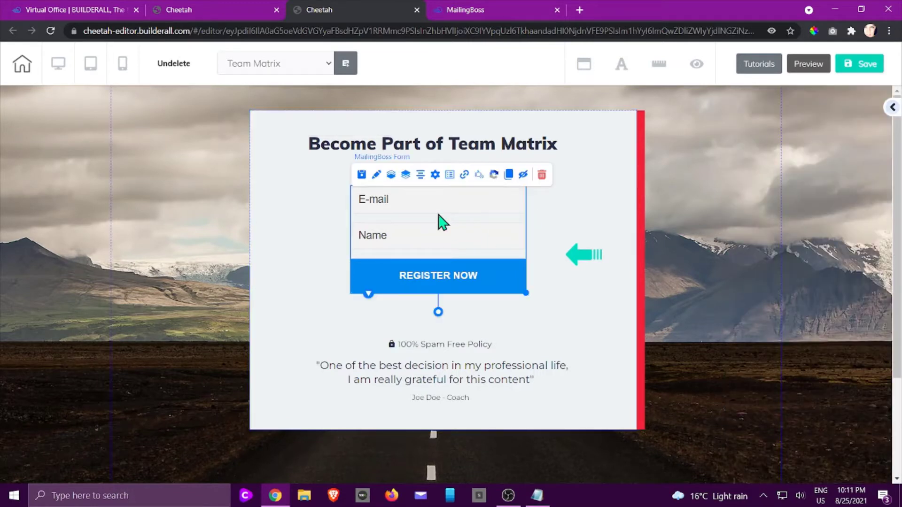
pyautogui.doubleClick(440, 221)
pyautogui.moveTo(684, 216); pyautogui.dragTo(724, 112)
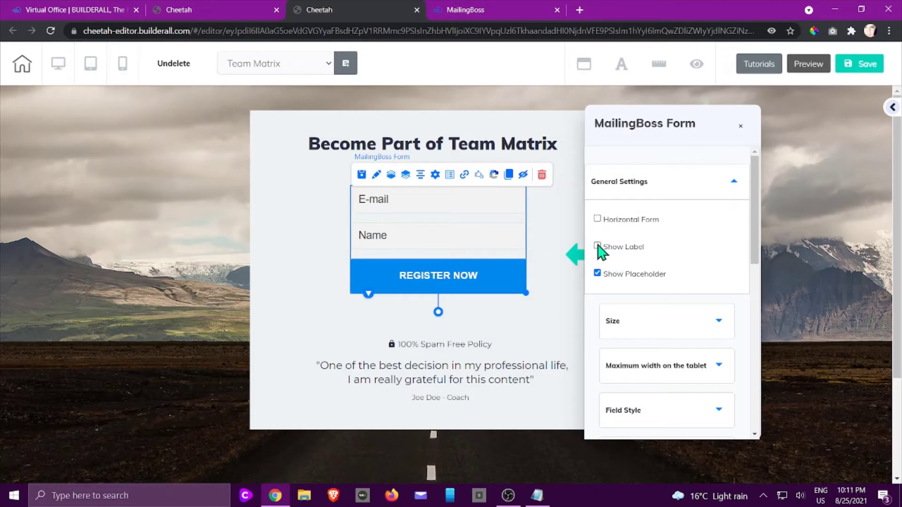
# Step: Turn on Show Label and turn off Show Placeholder so E-mail and Name labels sit above the fields
pyautogui.click(597, 246)
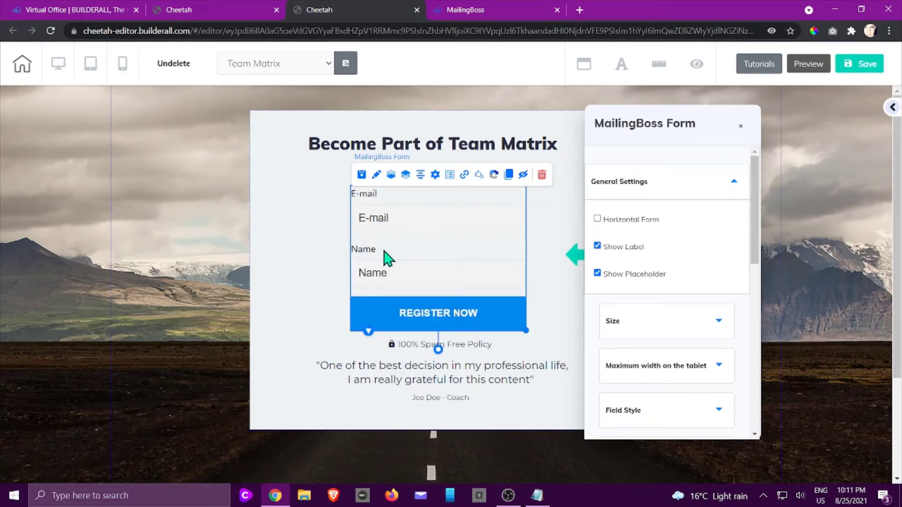
pyautogui.click(598, 274)
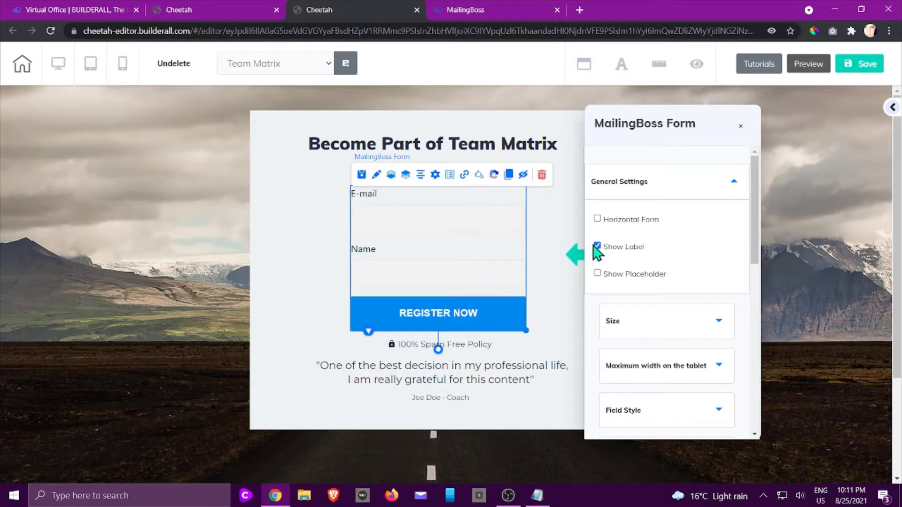
pyautogui.click(597, 246)
pyautogui.click(597, 245)
pyautogui.click(598, 273)
pyautogui.click(597, 246)
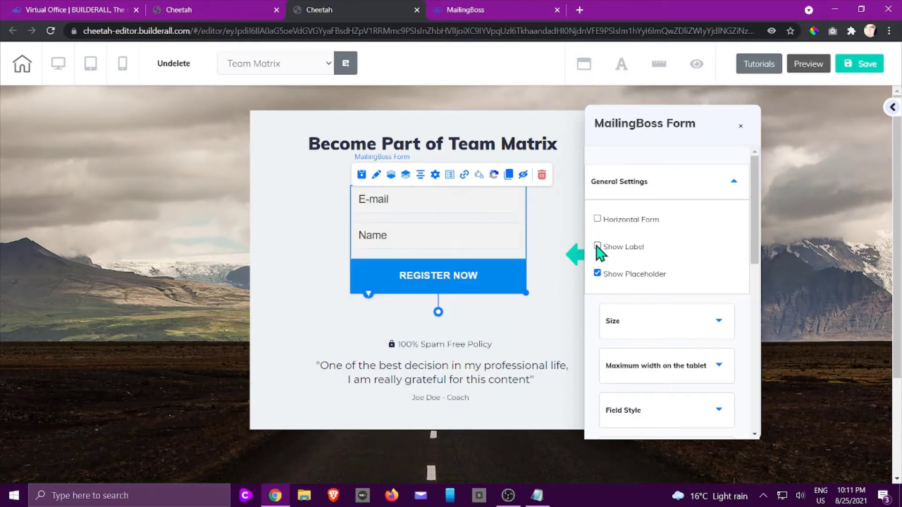
pyautogui.click(597, 245)
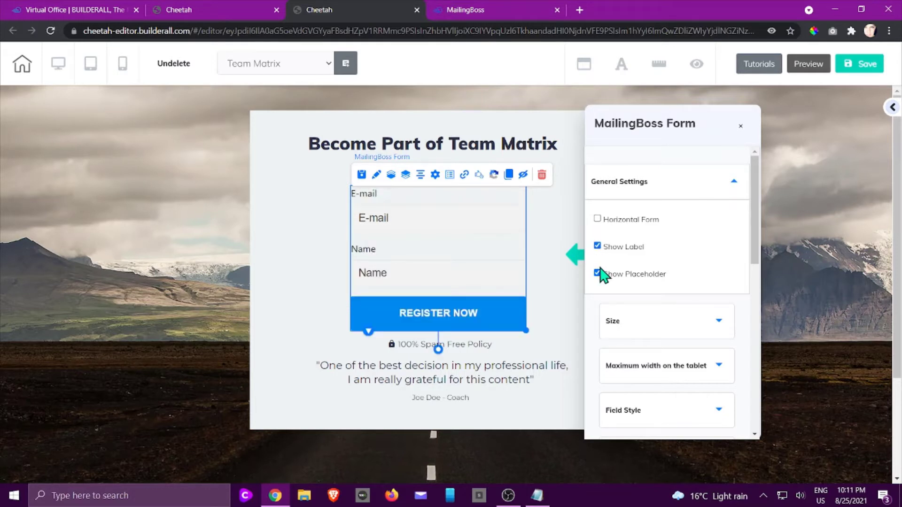
pyautogui.click(598, 273)
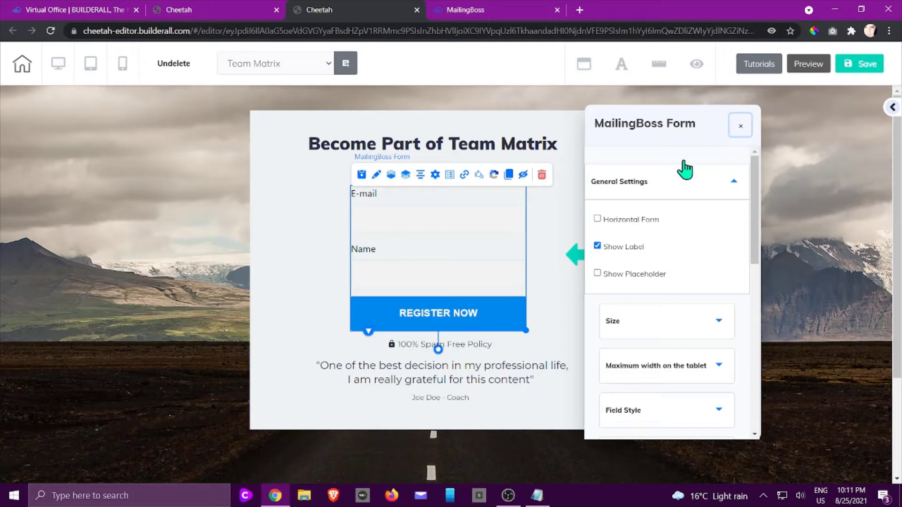
# Step: Reposition the signup form within the box and widen it
pyautogui.click(484, 263)
pyautogui.moveTo(483, 264); pyautogui.dragTo(481, 256)
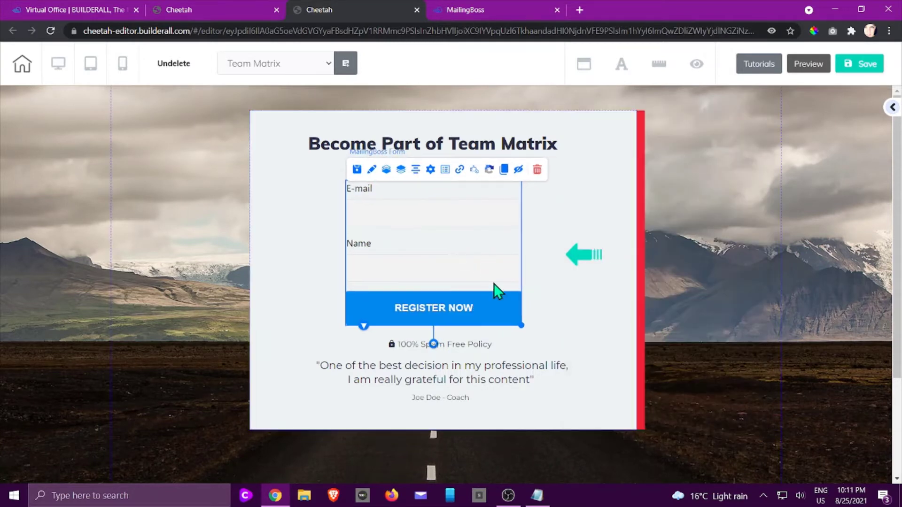
pyautogui.moveTo(518, 323); pyautogui.dragTo(562, 323)
pyautogui.moveTo(489, 303); pyautogui.dragTo(450, 297)
pyautogui.moveTo(521, 319)
pyautogui.mouseDown()
pyautogui.moveTo(550, 322)
pyautogui.moveTo(515, 313)
pyautogui.moveTo(518, 321)
pyautogui.mouseUp()
# Step: Reopen the form settings, collapse General Settings and expand General Colors
pyautogui.doubleClick(518, 321)
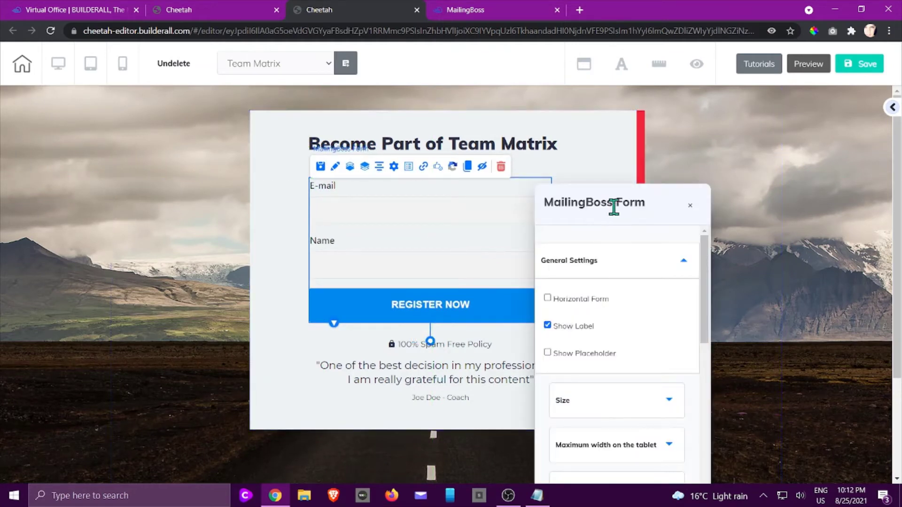
pyautogui.moveTo(621, 208); pyautogui.dragTo(692, 141)
pyautogui.click(664, 200)
pyautogui.scroll(-2, 664, 204)
pyautogui.scroll(-1, 663, 198)
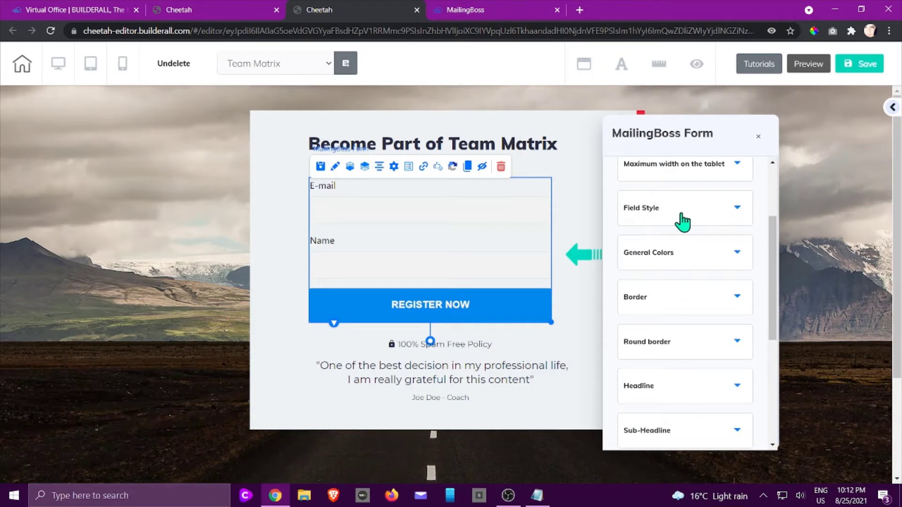
pyautogui.click(656, 252)
pyautogui.scroll(-2, 663, 258)
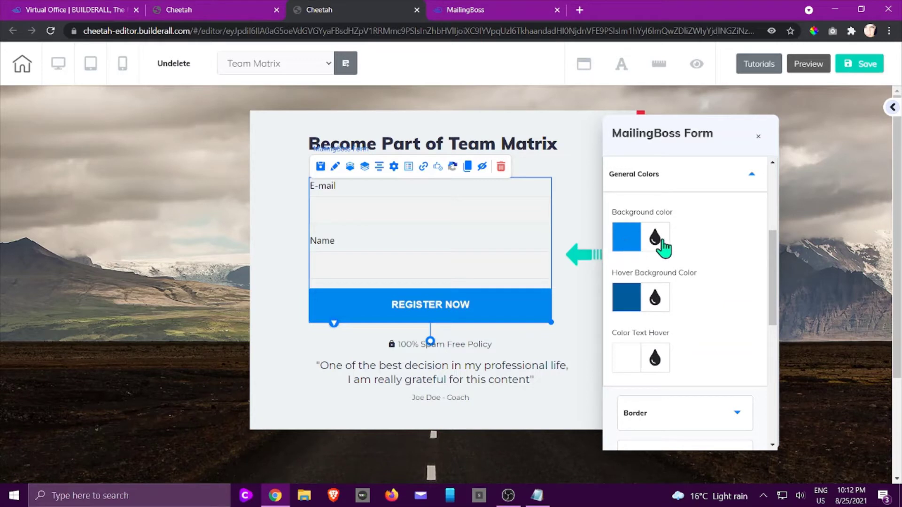
pyautogui.scroll(-2, 658, 244)
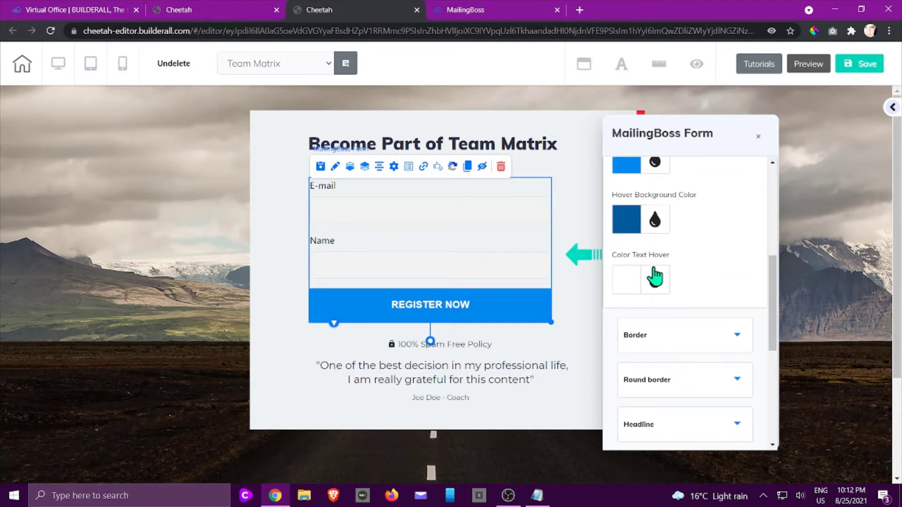
pyautogui.scroll(-2, 672, 275)
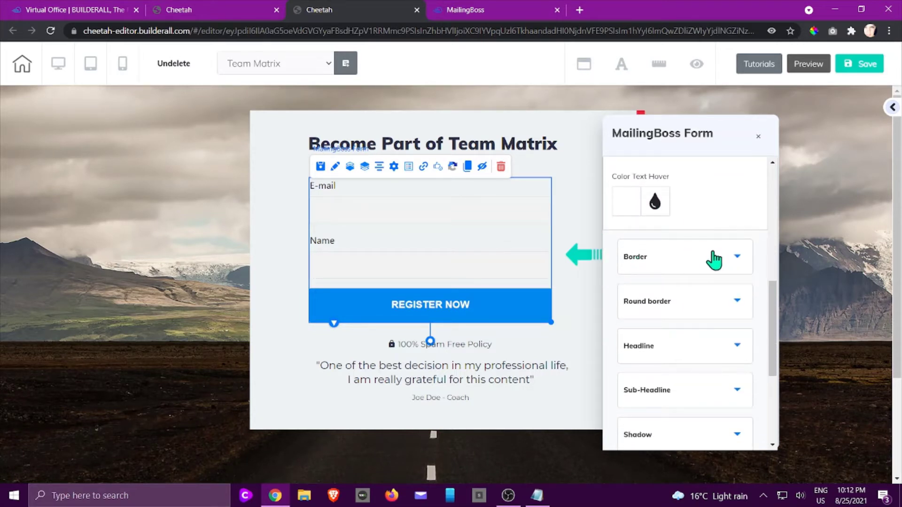
pyautogui.scroll(-2, 714, 260)
# Step: Expand the Headline section and select the REGISTER NOW text, shown in Arial size 17
pyautogui.click(640, 278)
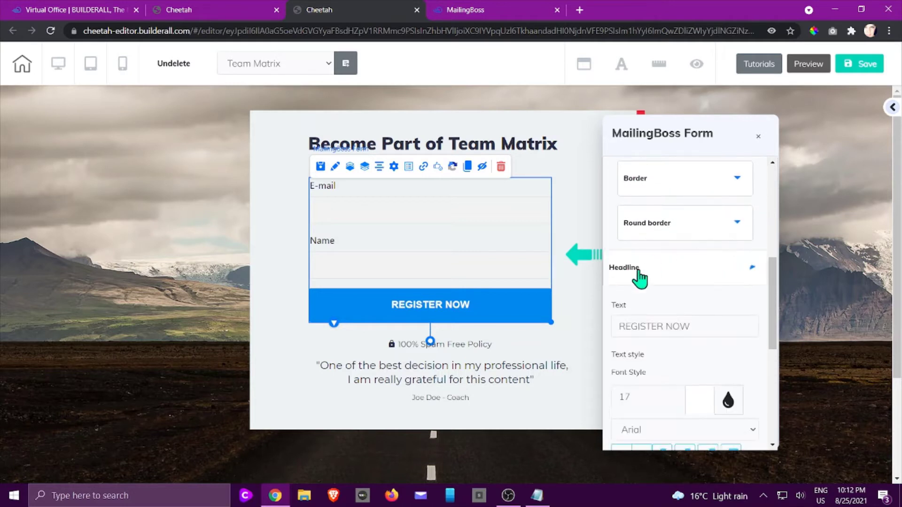
pyautogui.scroll(-1, 664, 273)
pyautogui.scroll(-1, 664, 272)
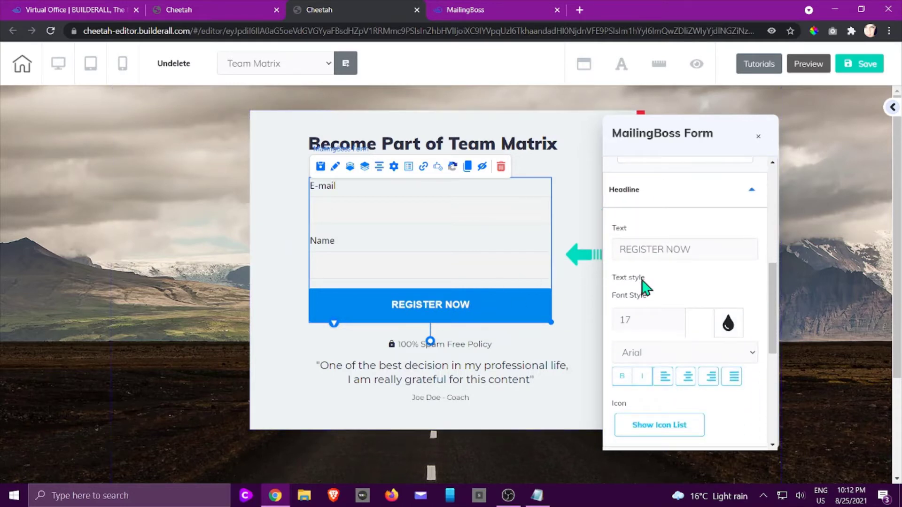
pyautogui.moveTo(698, 250); pyautogui.dragTo(616, 249)
pyautogui.scroll(-3, 625, 249)
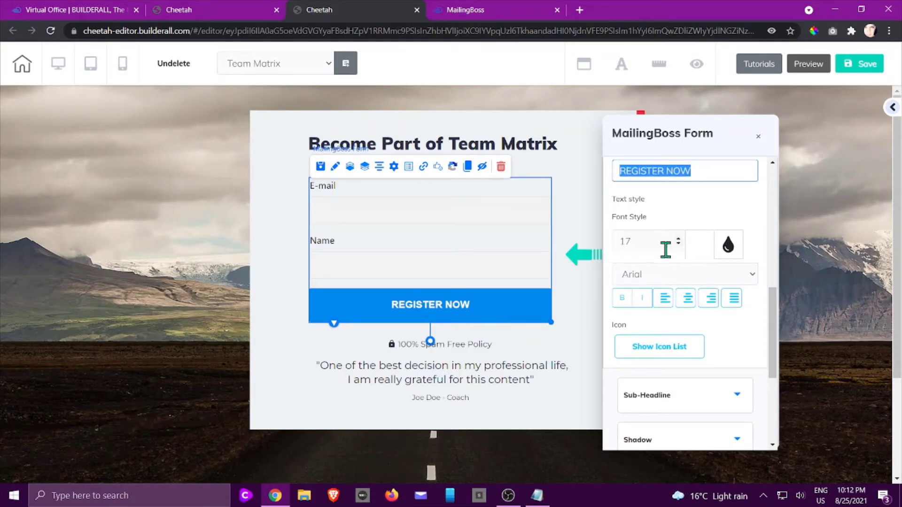
# Step: Pick an icon from the icon list for the REGISTER NOW button and add a space before the label
pyautogui.click(640, 349)
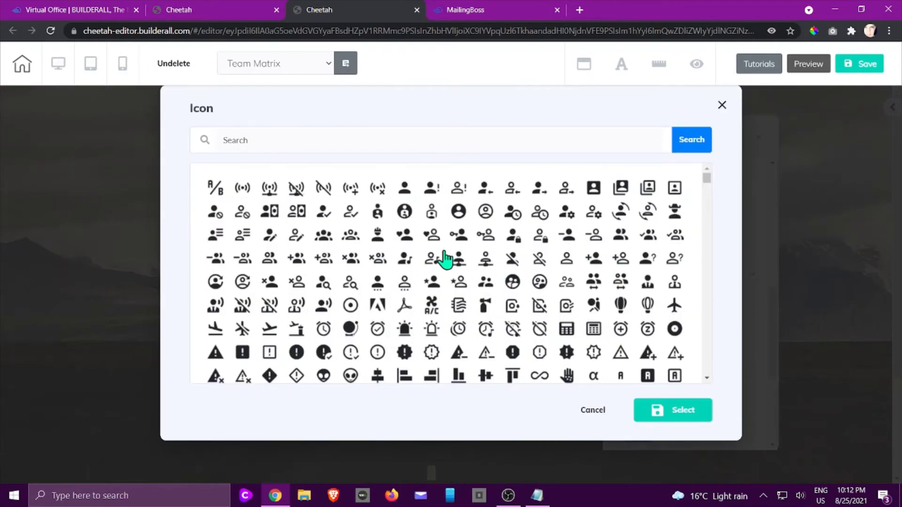
pyautogui.click(512, 283)
pyautogui.click(660, 413)
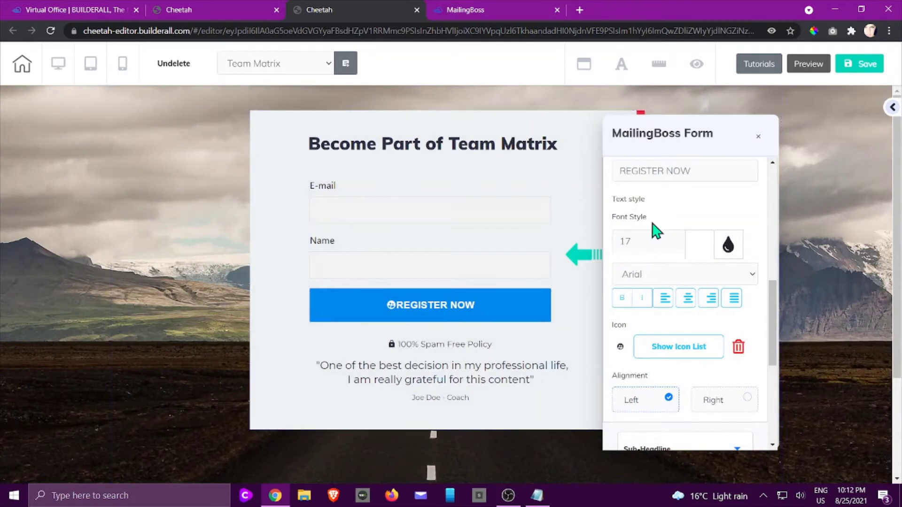
pyautogui.click(628, 173)
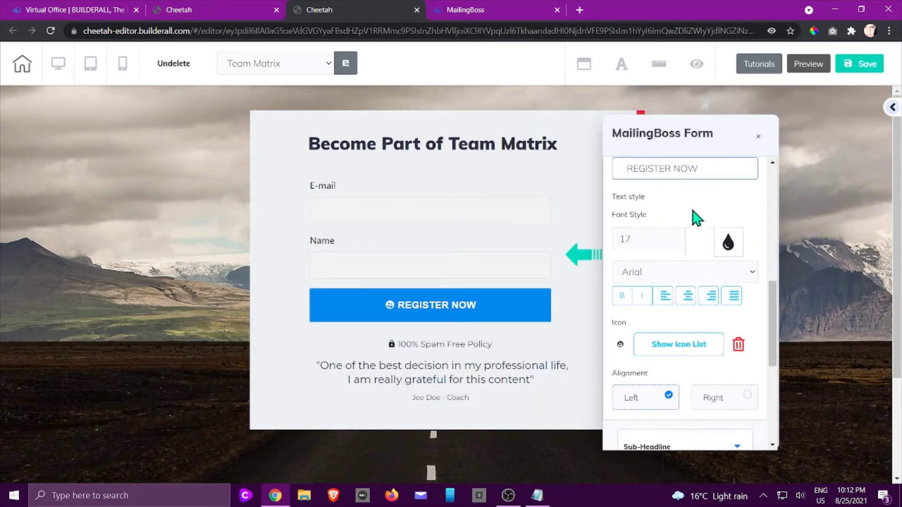
pyautogui.scroll(-4, 695, 217)
# Step: Expand the Sub-Headline section, leave its Subtext field empty, and review the remaining settings
pyautogui.scroll(-2, 705, 233)
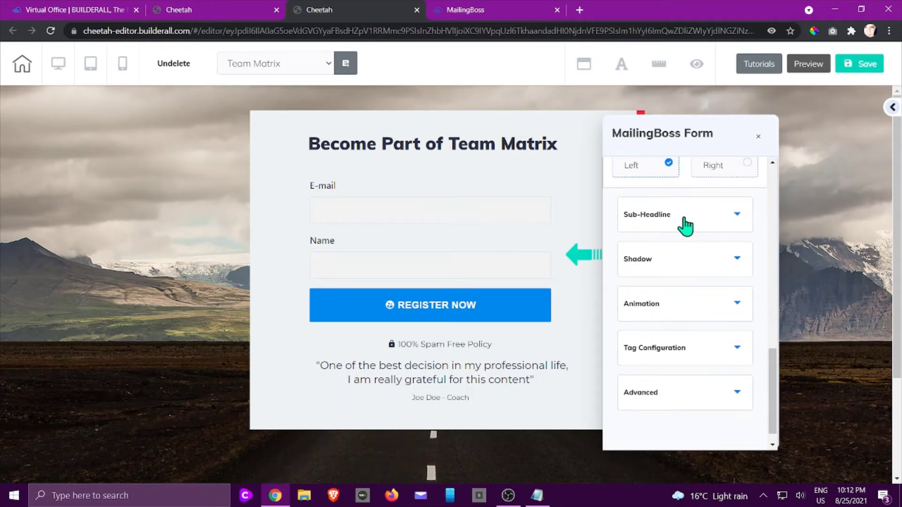
pyautogui.click(684, 225)
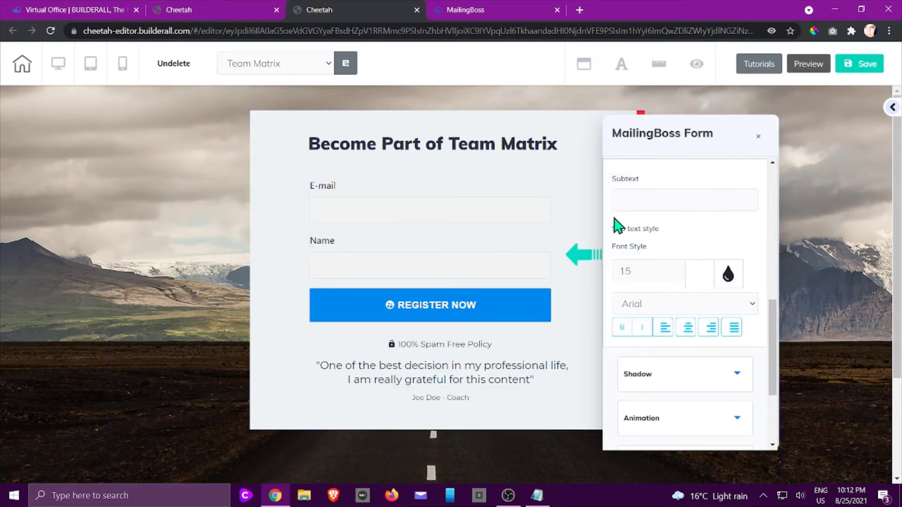
pyautogui.click(628, 202)
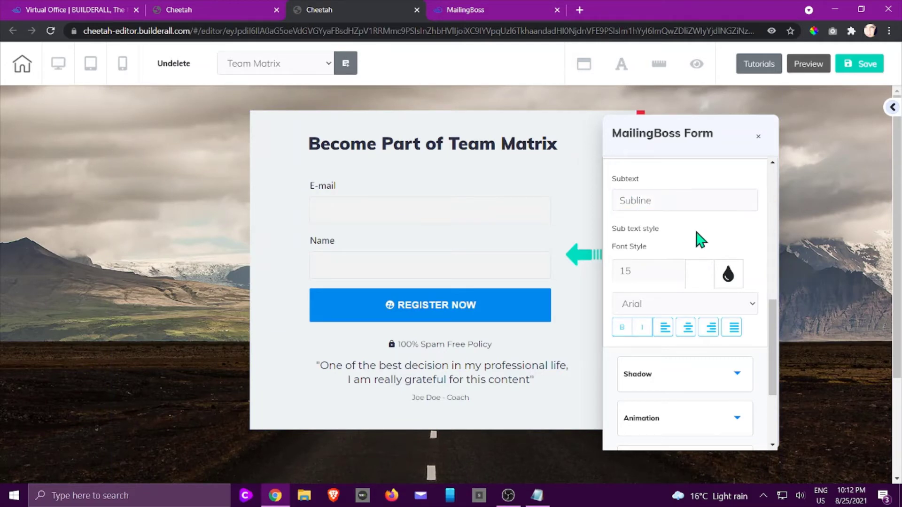
pyautogui.scroll(-2, 709, 338)
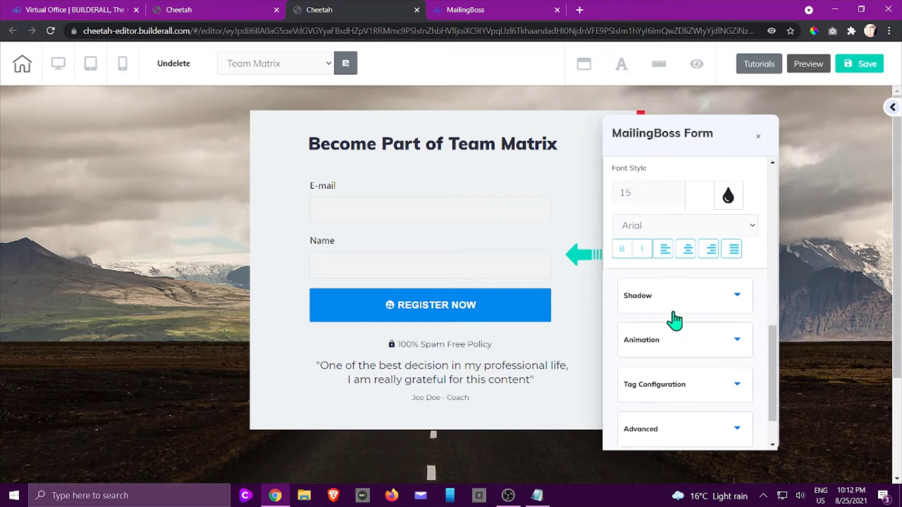
pyautogui.scroll(-1, 677, 342)
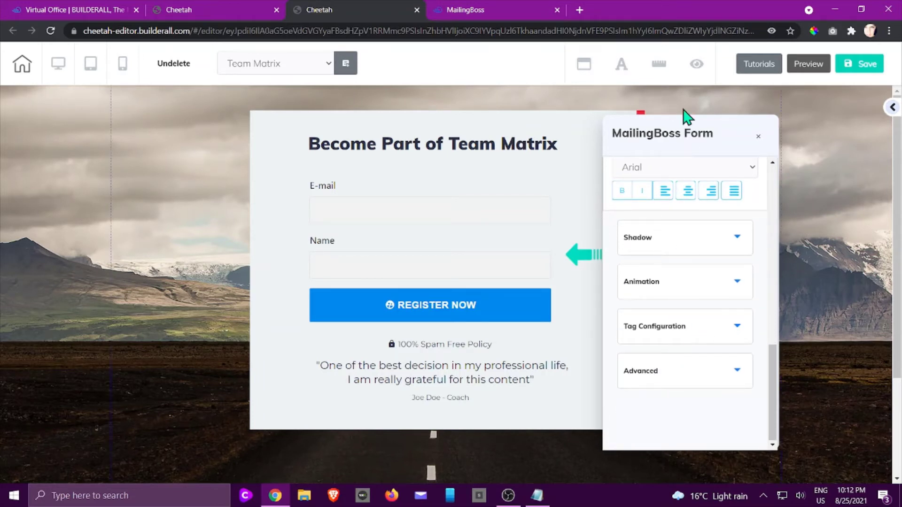
pyautogui.scroll(3, 733, 165)
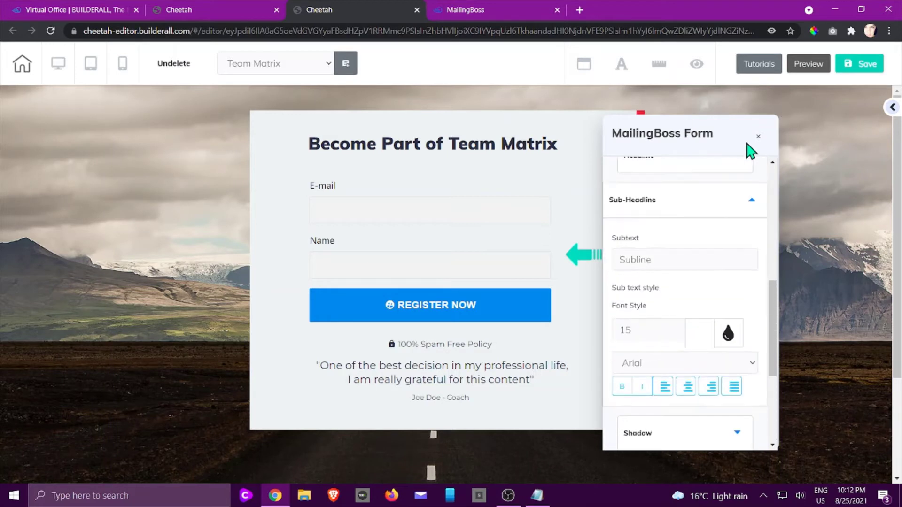
# Step: Close the form settings, select the form, and open its List URL redirect settings
pyautogui.click(433, 256)
pyautogui.click(439, 256)
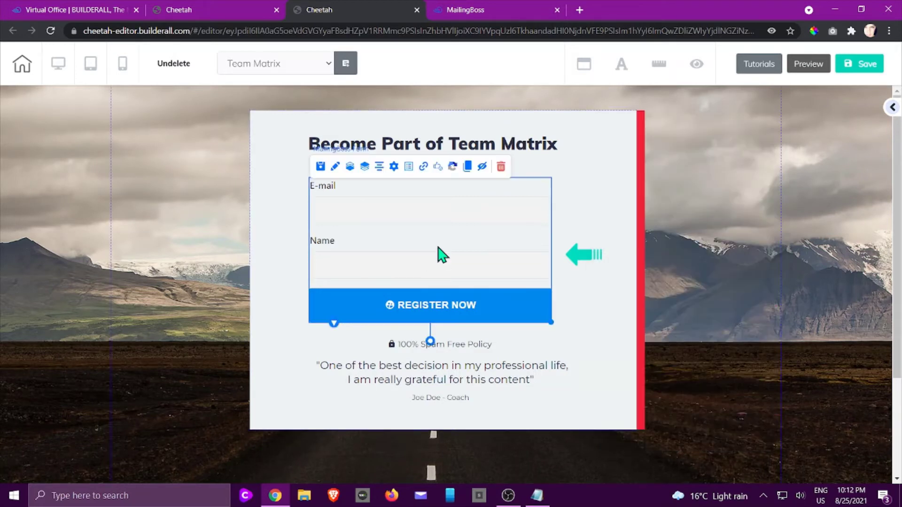
pyautogui.click(423, 168)
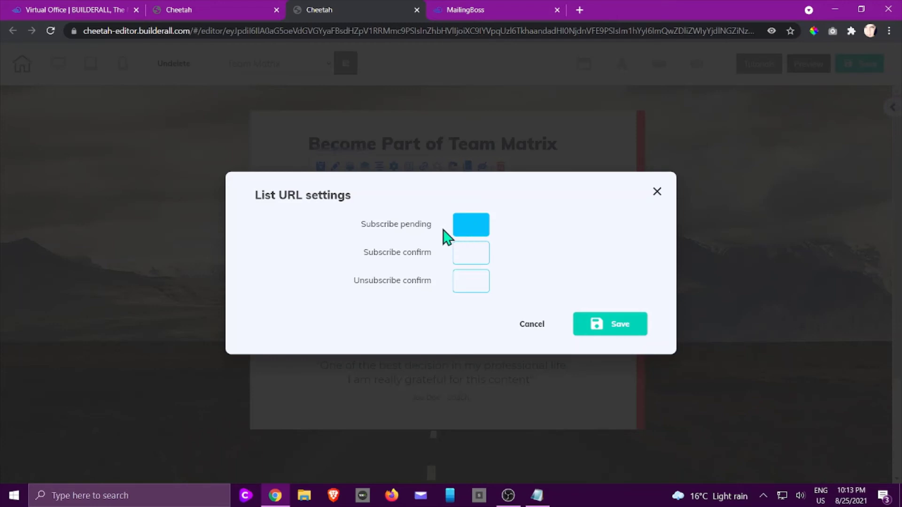
# Step: Set the Subscribe pending redirect to the Thank You page
pyautogui.click(479, 231)
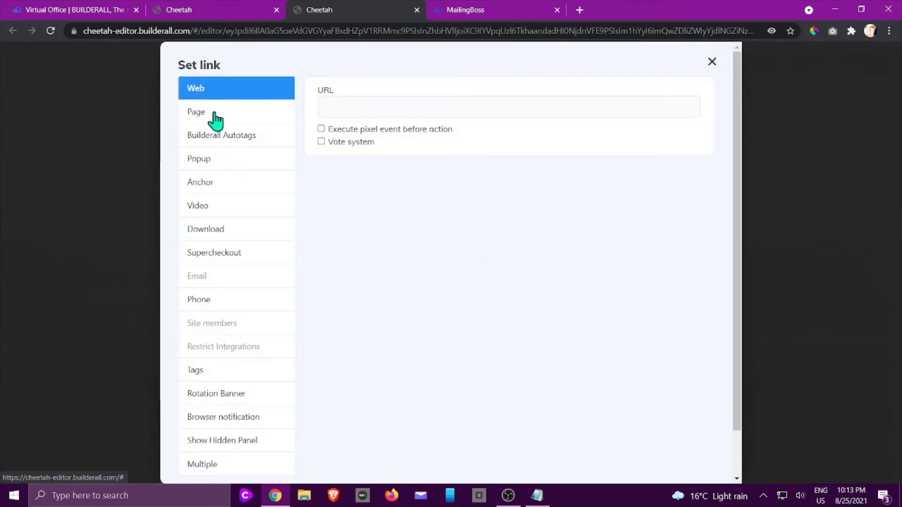
pyautogui.click(216, 117)
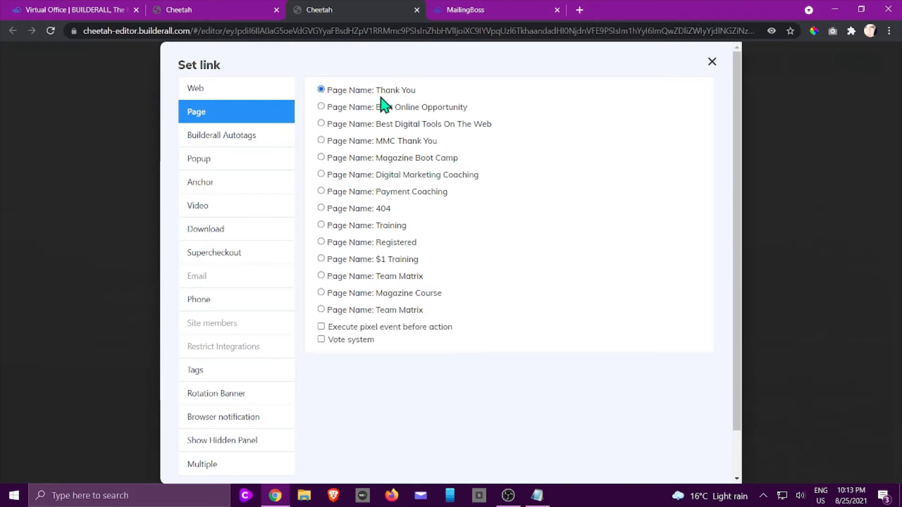
pyautogui.scroll(-1, 619, 270)
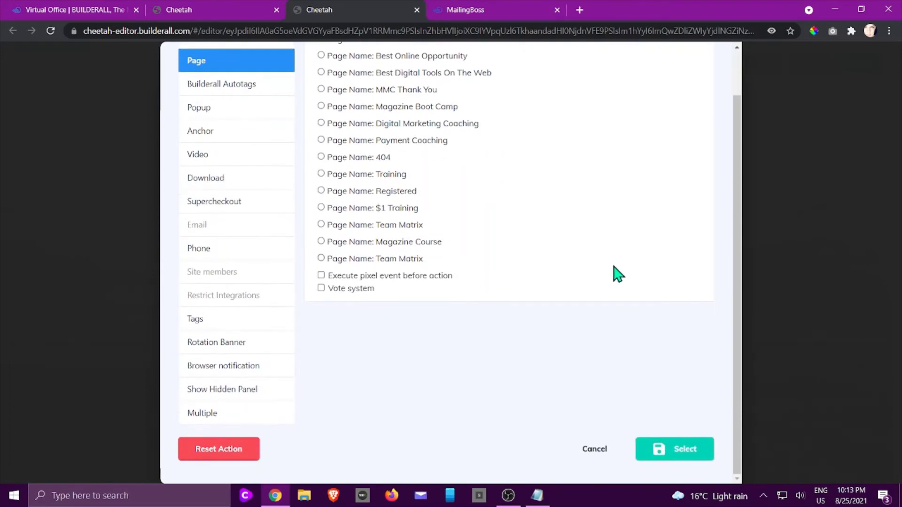
pyautogui.click(681, 450)
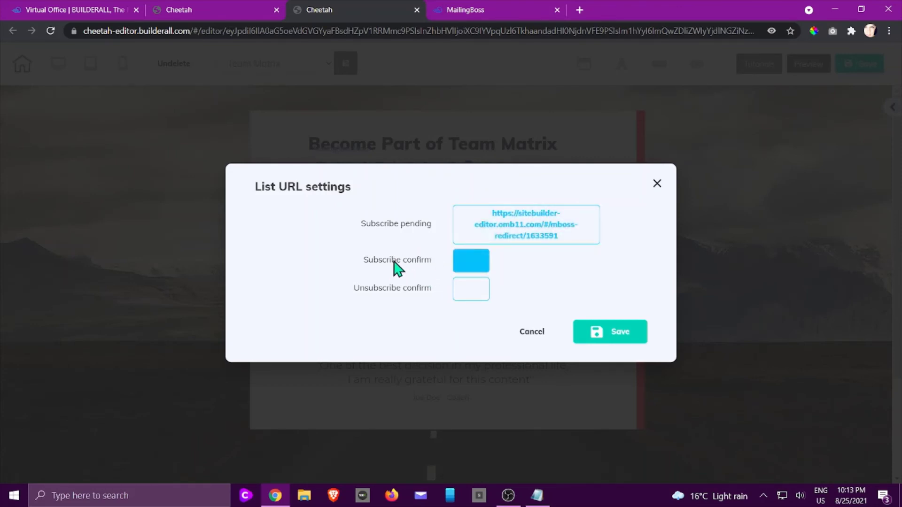
# Step: Browse Page and Web link options for Subscribe confirm, cancel without a link, and close List URL settings
pyautogui.click(472, 267)
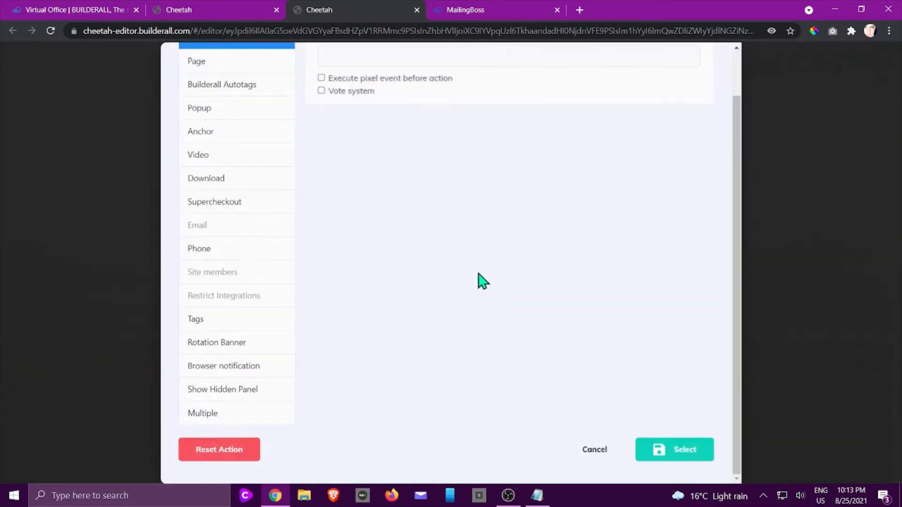
pyautogui.click(228, 69)
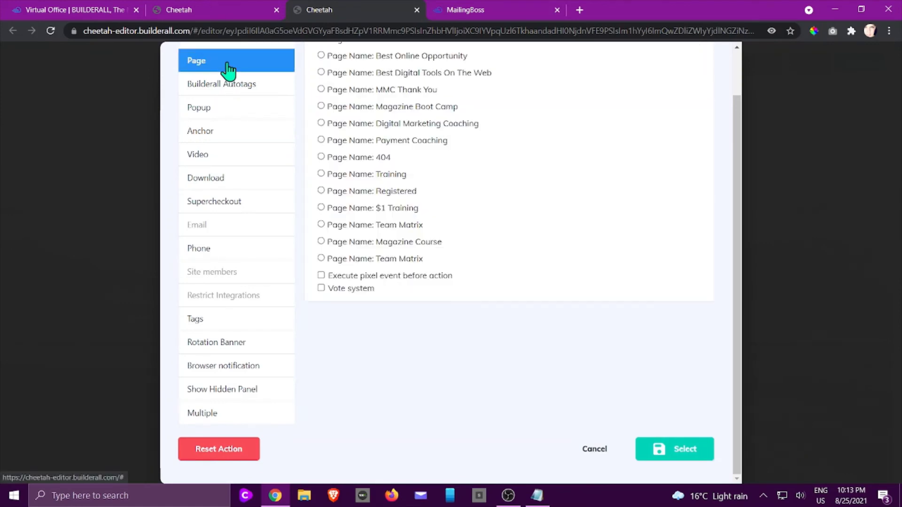
pyautogui.scroll(1, 230, 73)
pyautogui.click(214, 97)
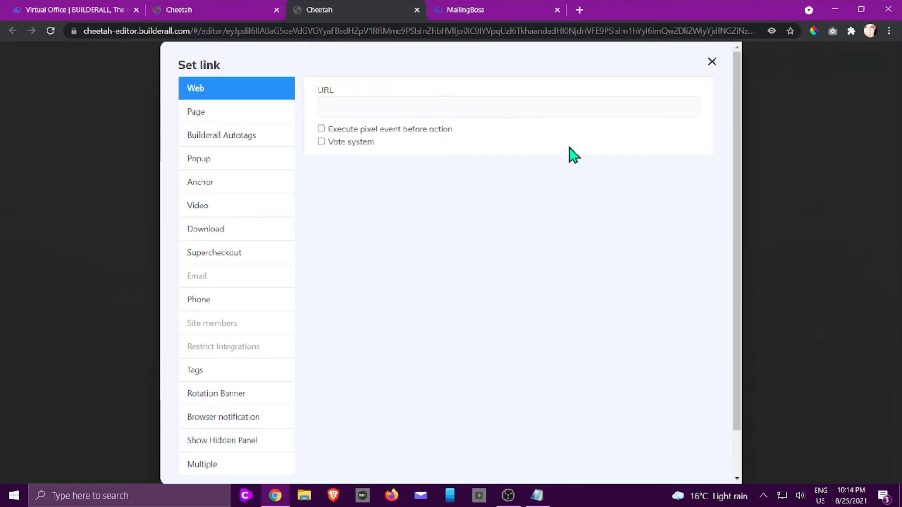
pyautogui.scroll(-1, 570, 173)
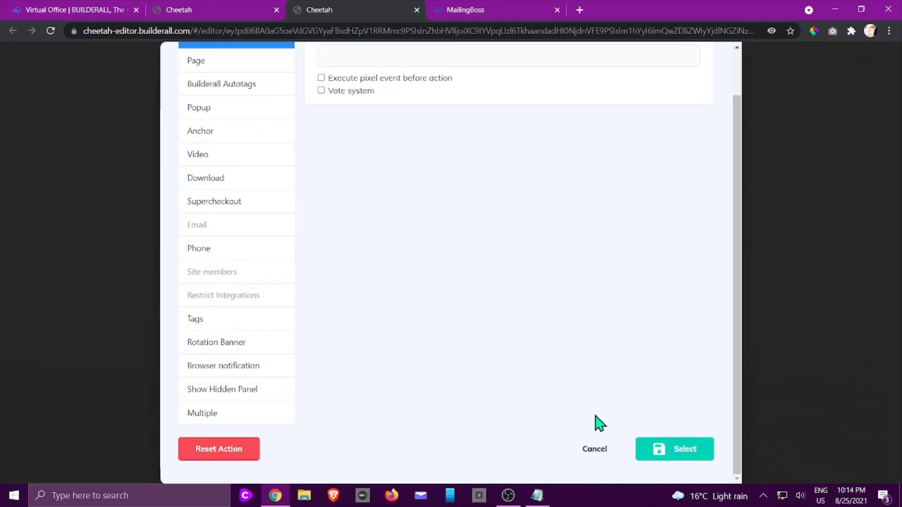
pyautogui.click(595, 450)
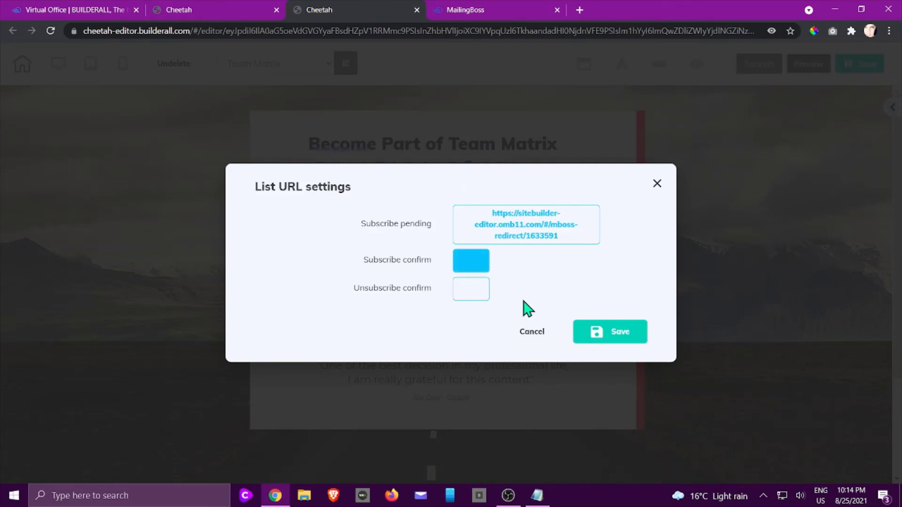
pyautogui.click(532, 332)
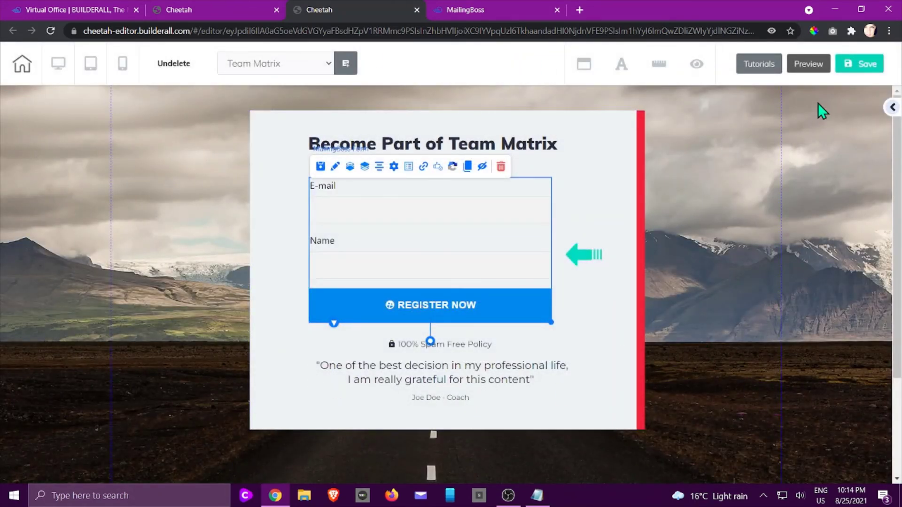
# Step: Save the Team Matrix page, publish the site, and close the It's Done confirmation
pyautogui.click(869, 69)
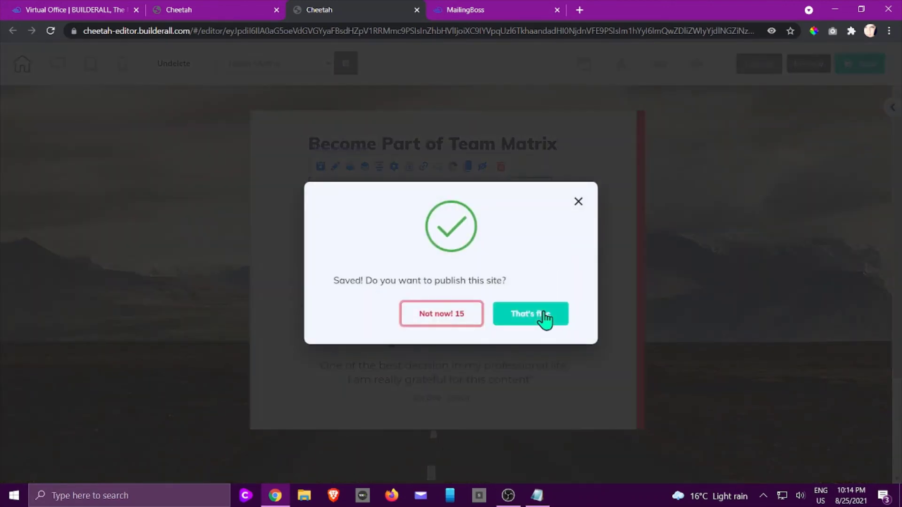
pyautogui.click(559, 314)
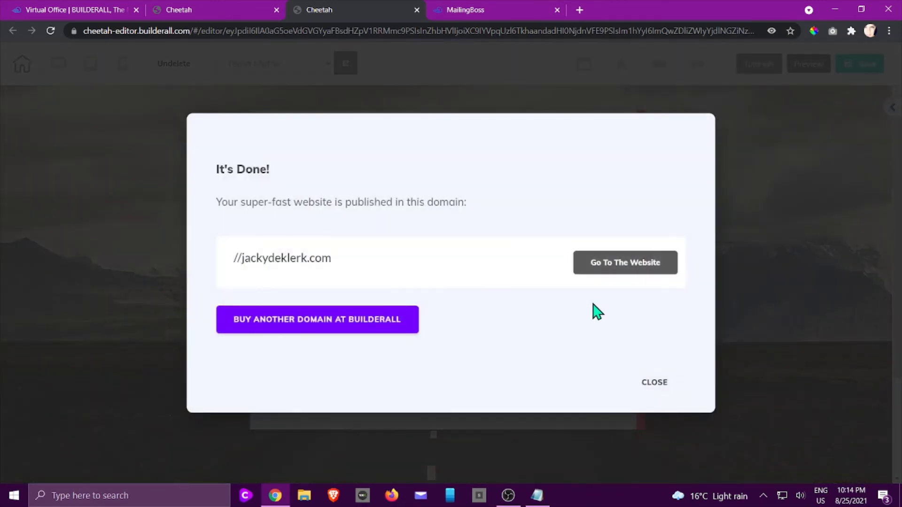
pyautogui.click(648, 386)
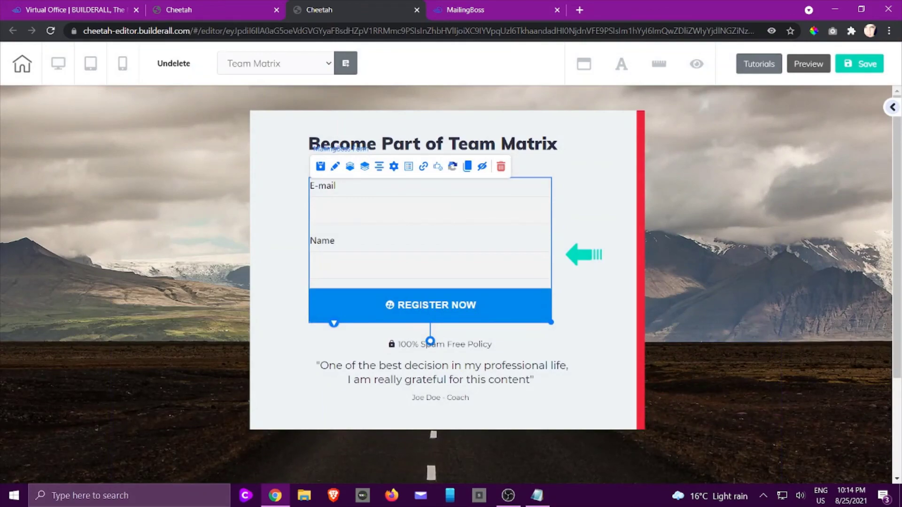